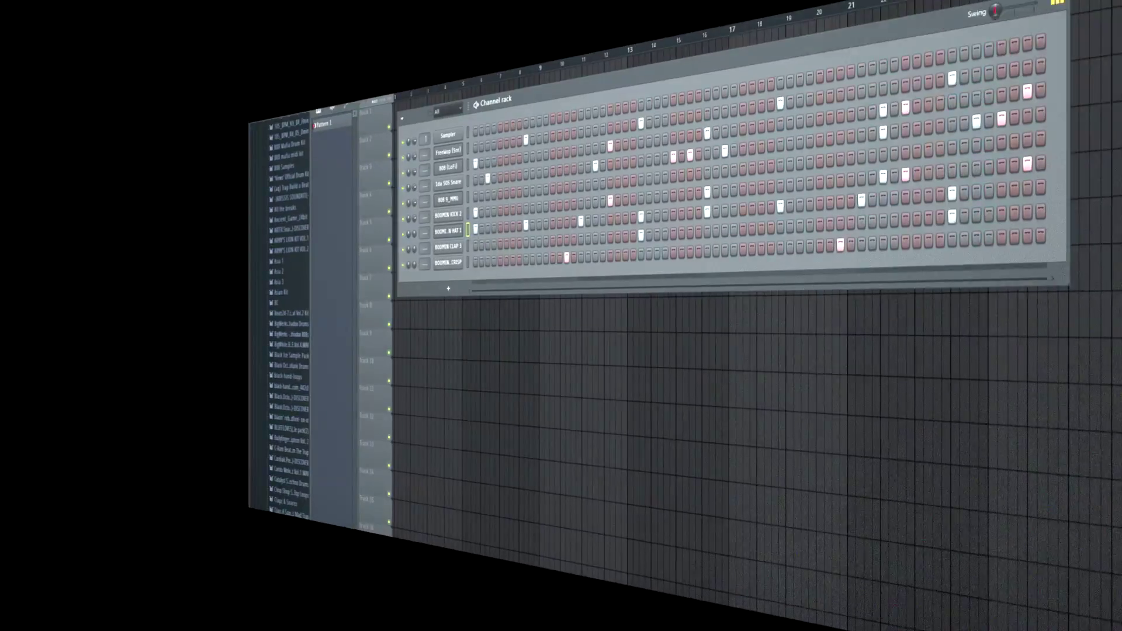
Open Edison on the master, load the 808 (LoFi) channel's sample into it, and position its window over the channel rack.
key("space")
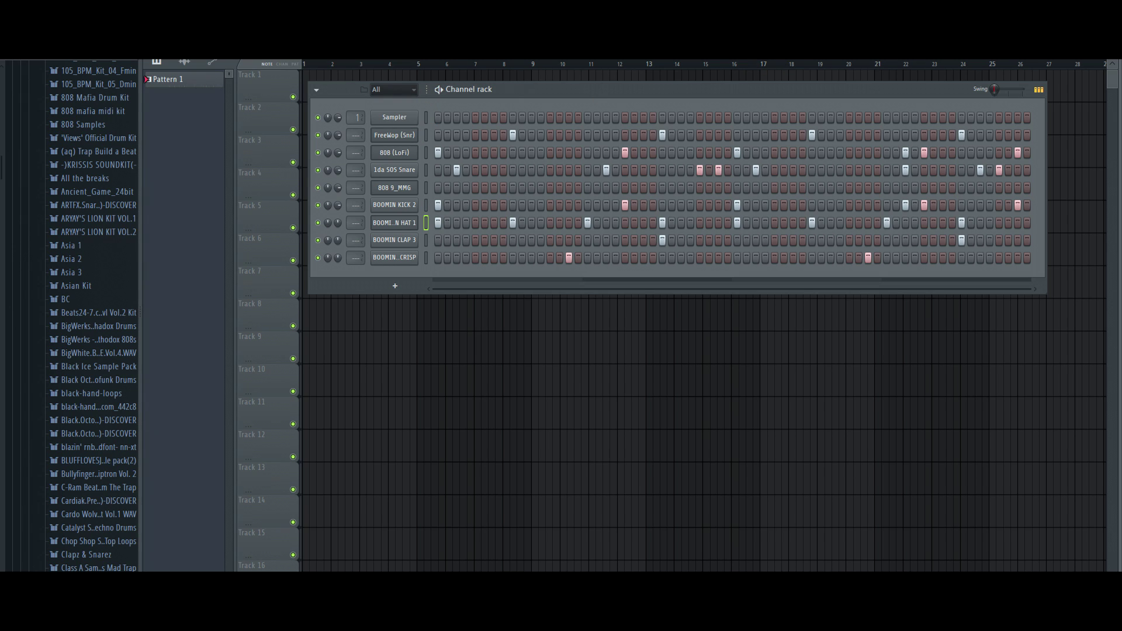
key("ctrl+e")
left_click_drag(541, 177, 527, 303)
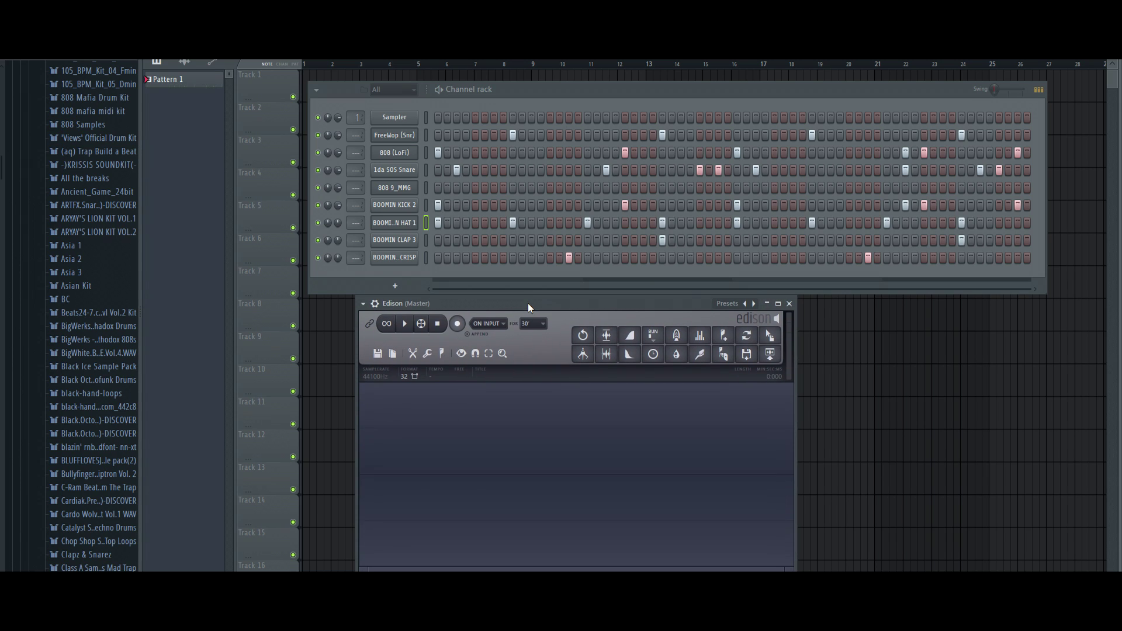
left_click(403, 154)
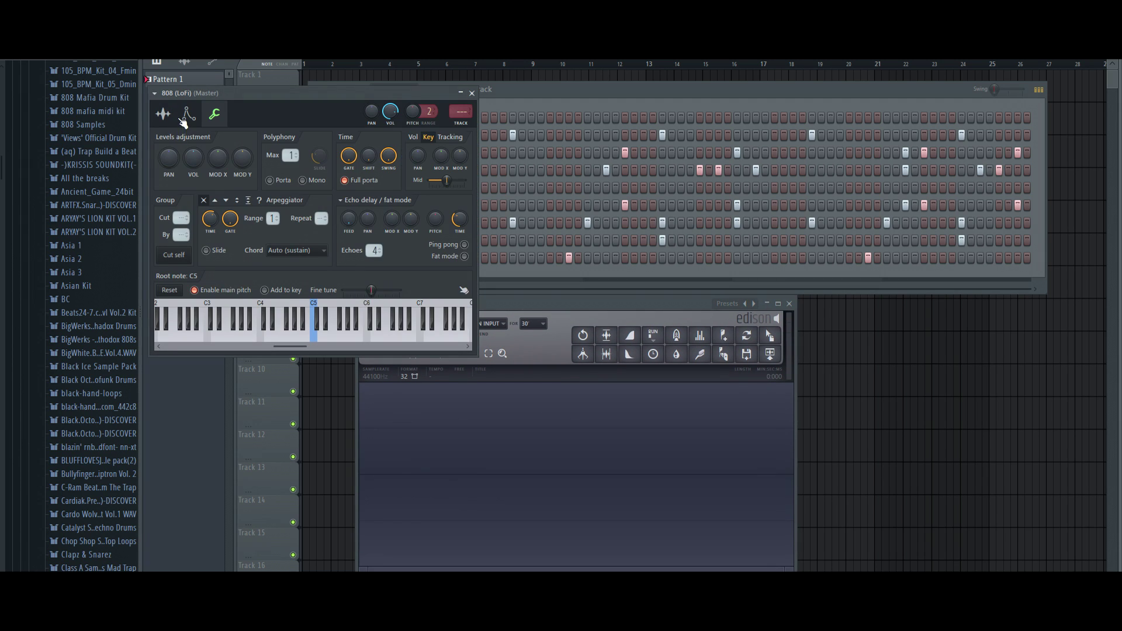
left_click(163, 114)
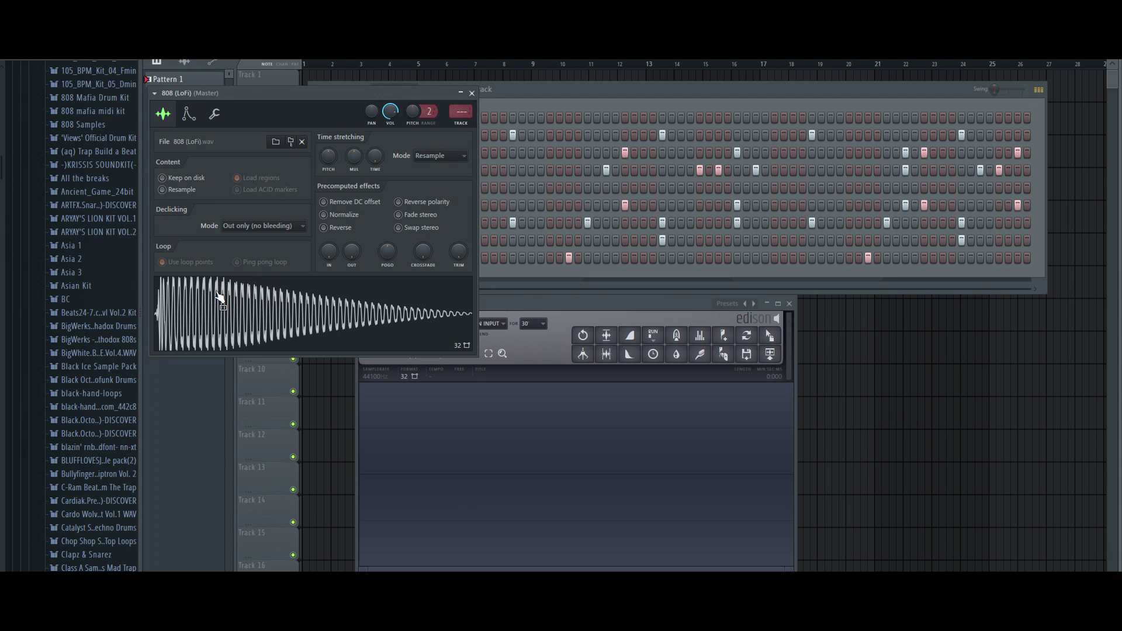
left_click_drag(221, 299, 447, 437)
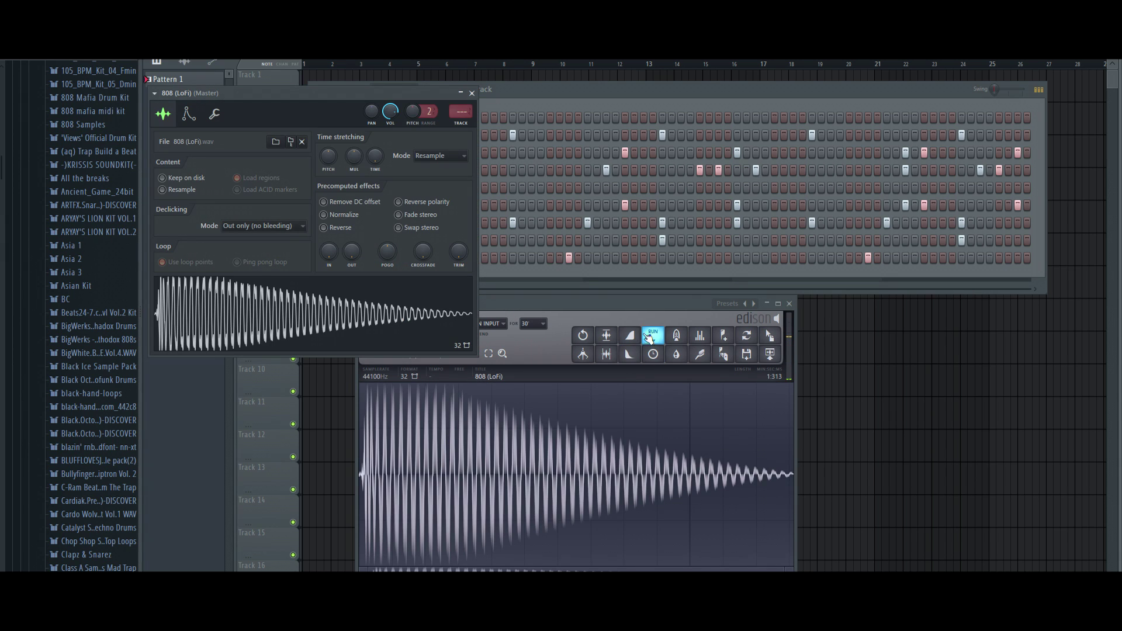
left_click_drag(645, 303, 755, 307)
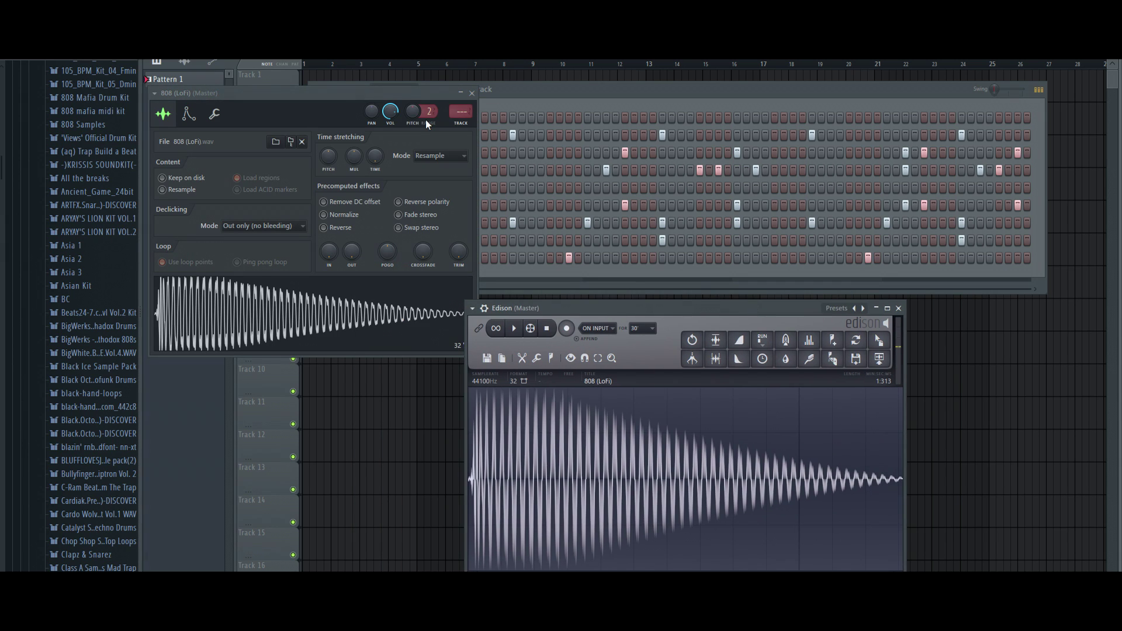
left_click(461, 94)
left_click_drag(664, 310, 738, 83)
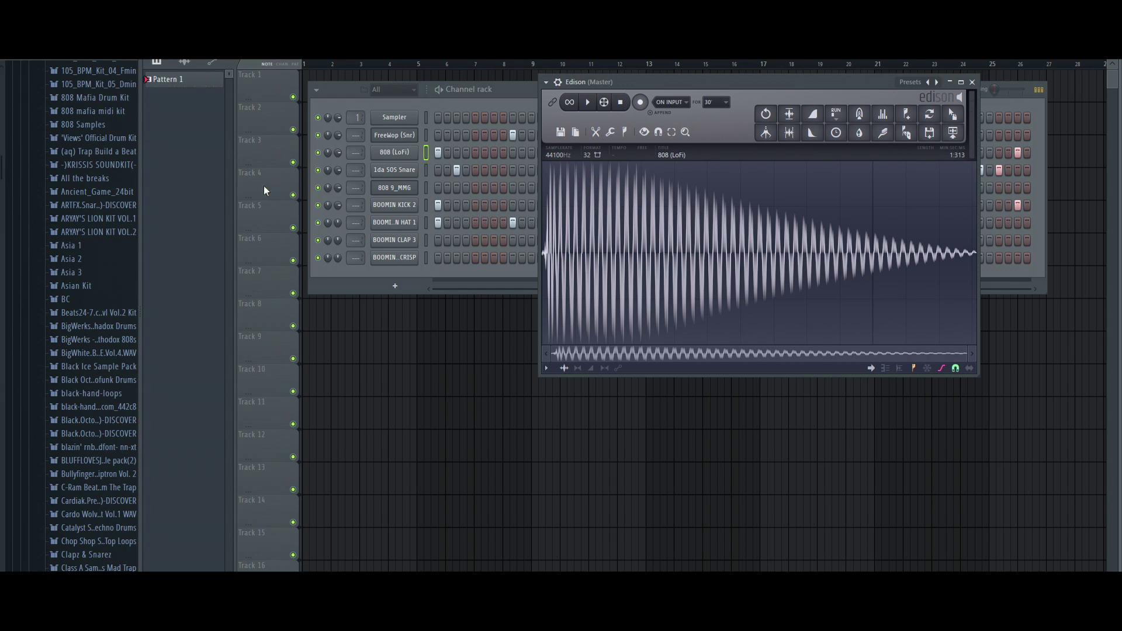
left_click(394, 205)
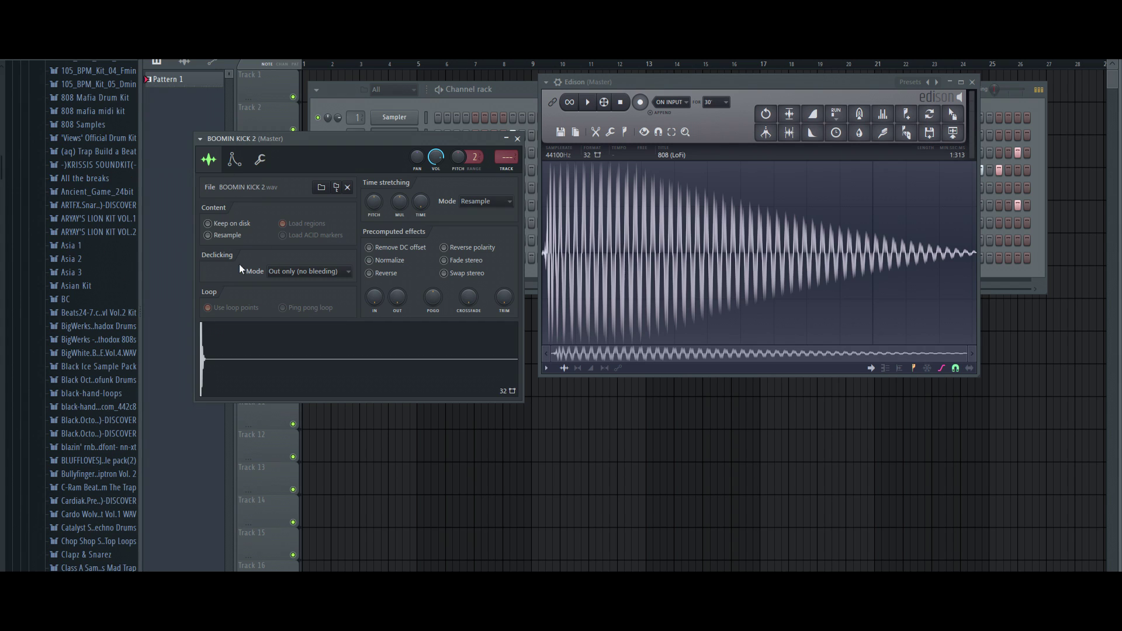
left_click(533, 102)
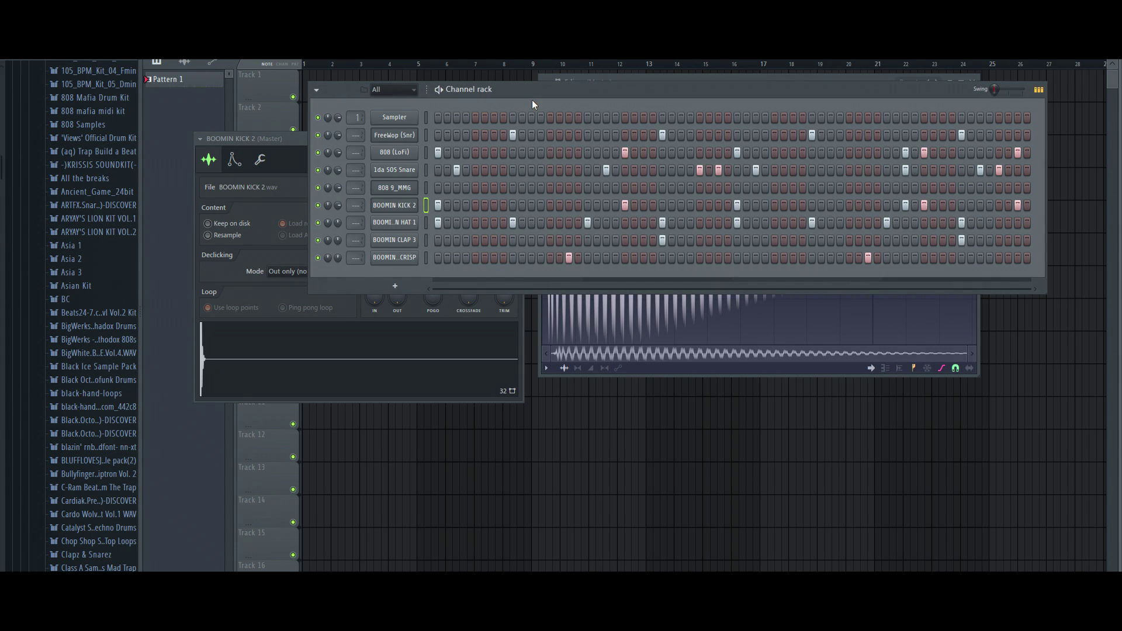
left_click(538, 321)
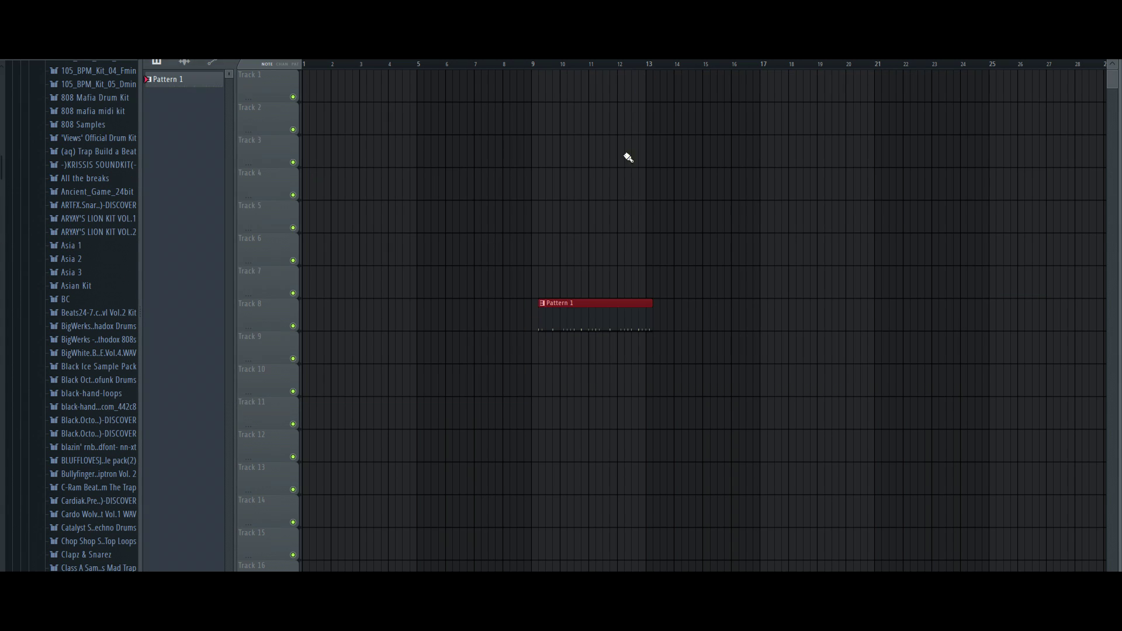
right_click(608, 319)
Detect the pitch regions of the 808 (LoFi) sample in Edison.
key("ctrl+e")
right_click(620, 285)
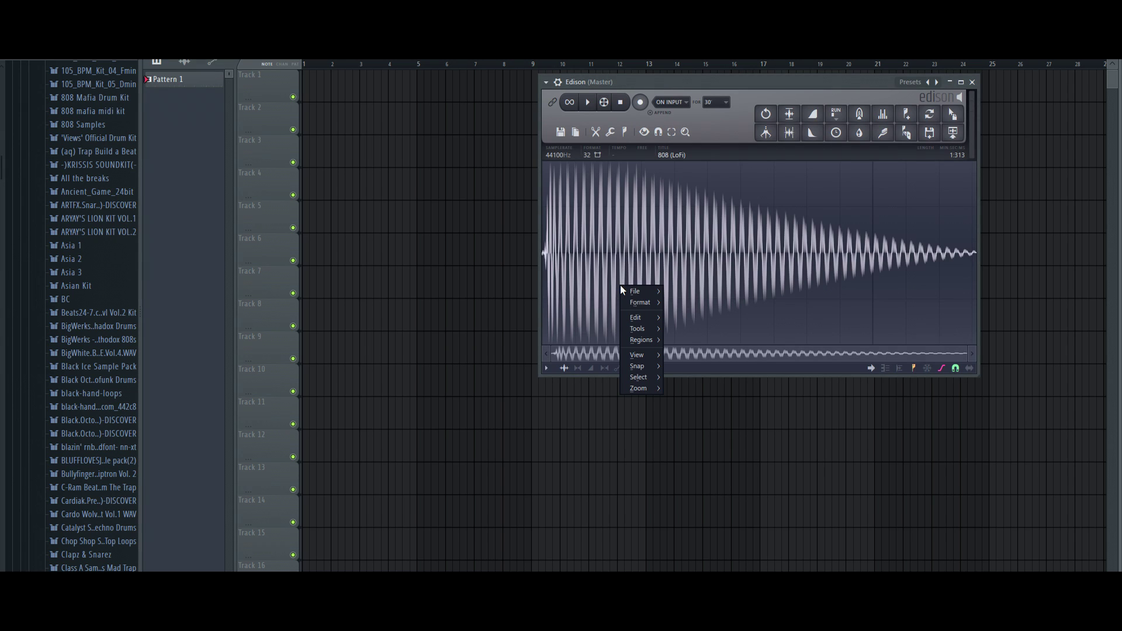
mouse_move(646, 343)
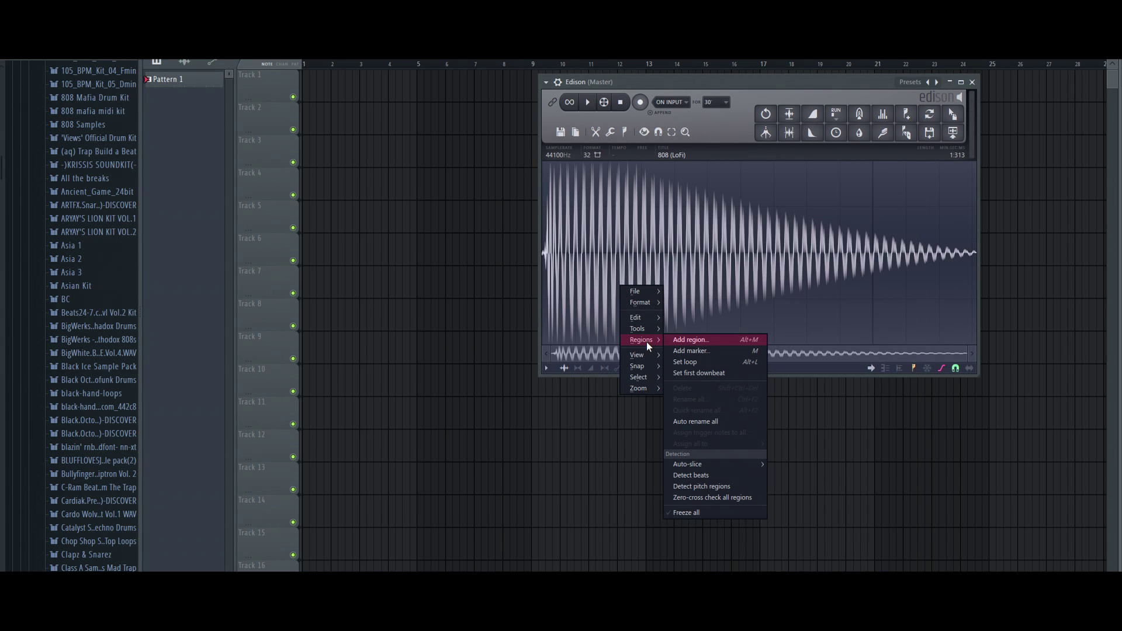
left_click(695, 487)
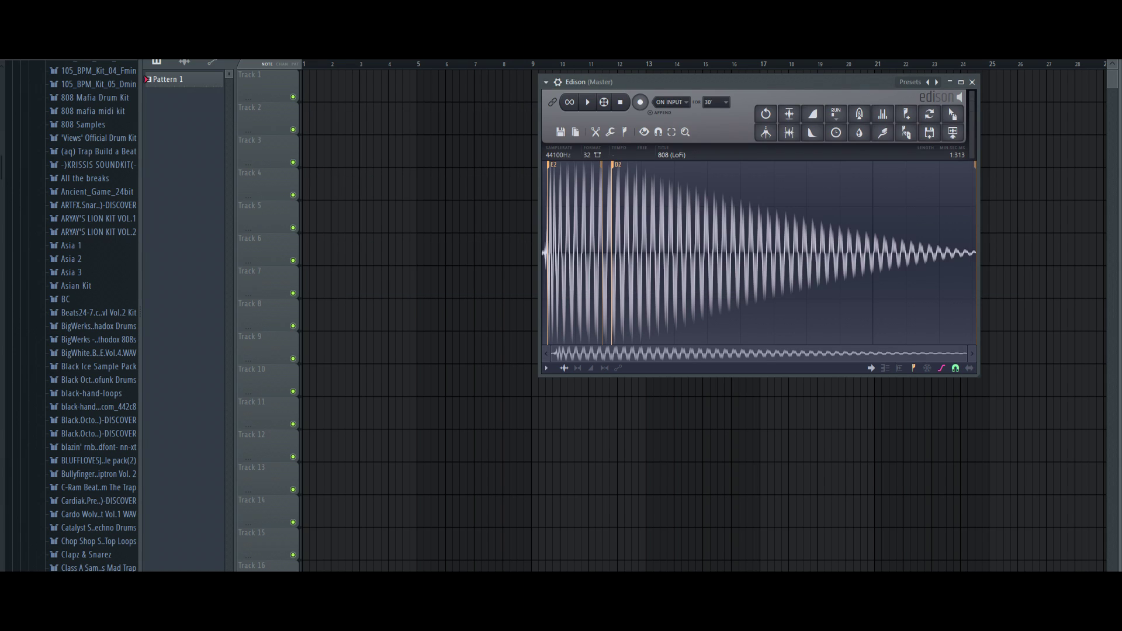
Load the 808 (LoFi) sample from Edison into Newtone and arrange the two editor windows side by side.
key("F6")
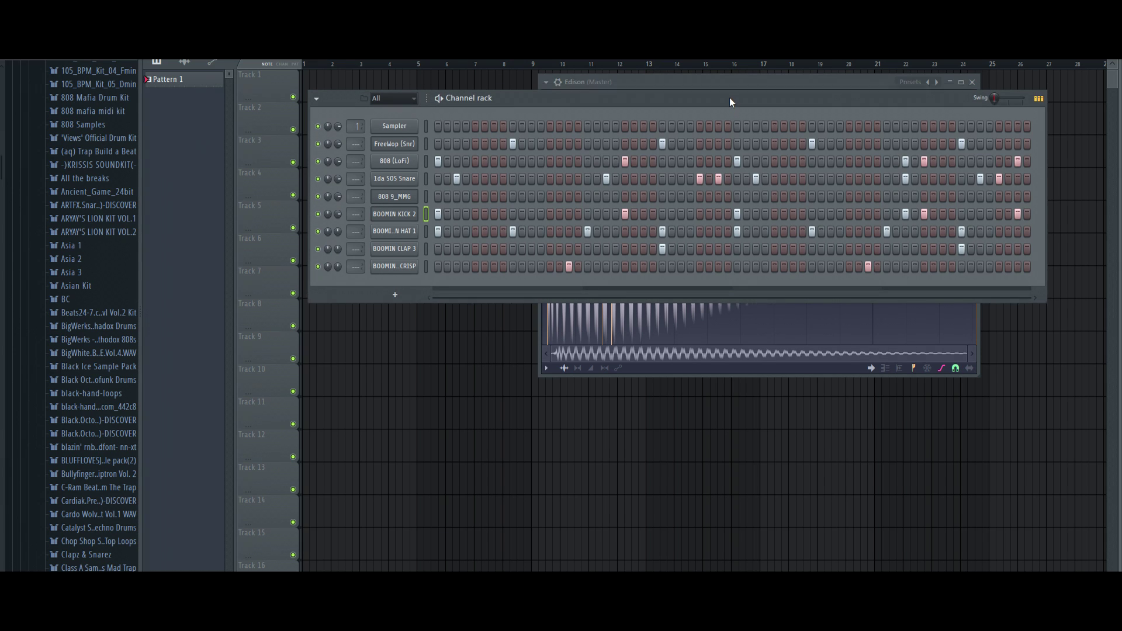
left_click_drag(729, 95, 722, 212)
left_click(748, 88)
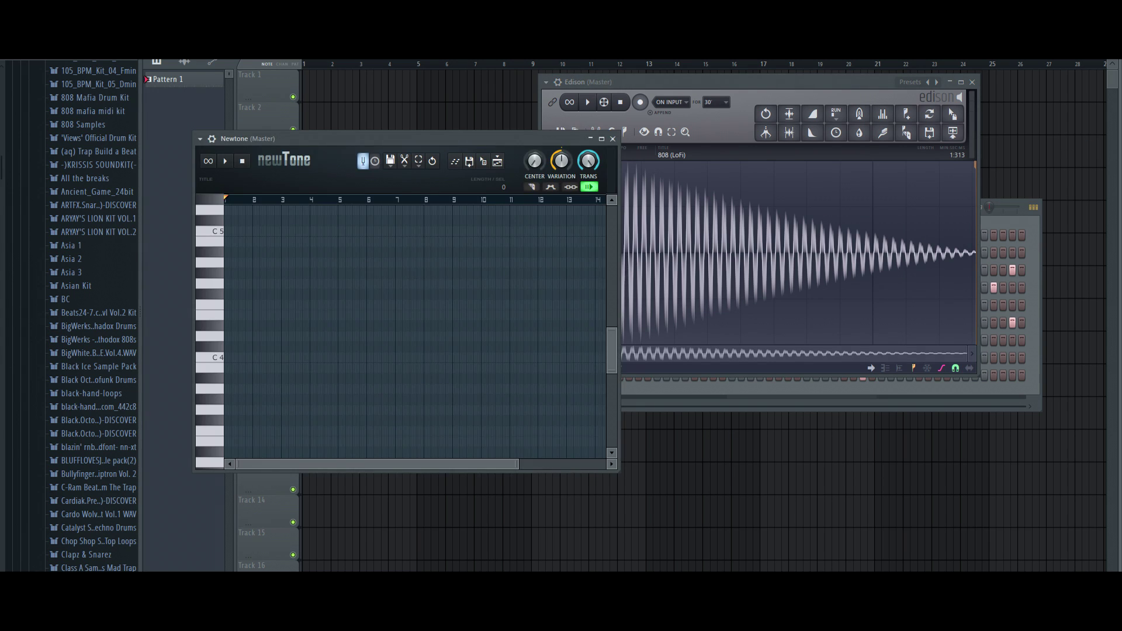
left_click_drag(454, 130, 801, 237)
left_click_drag(953, 115, 849, 272)
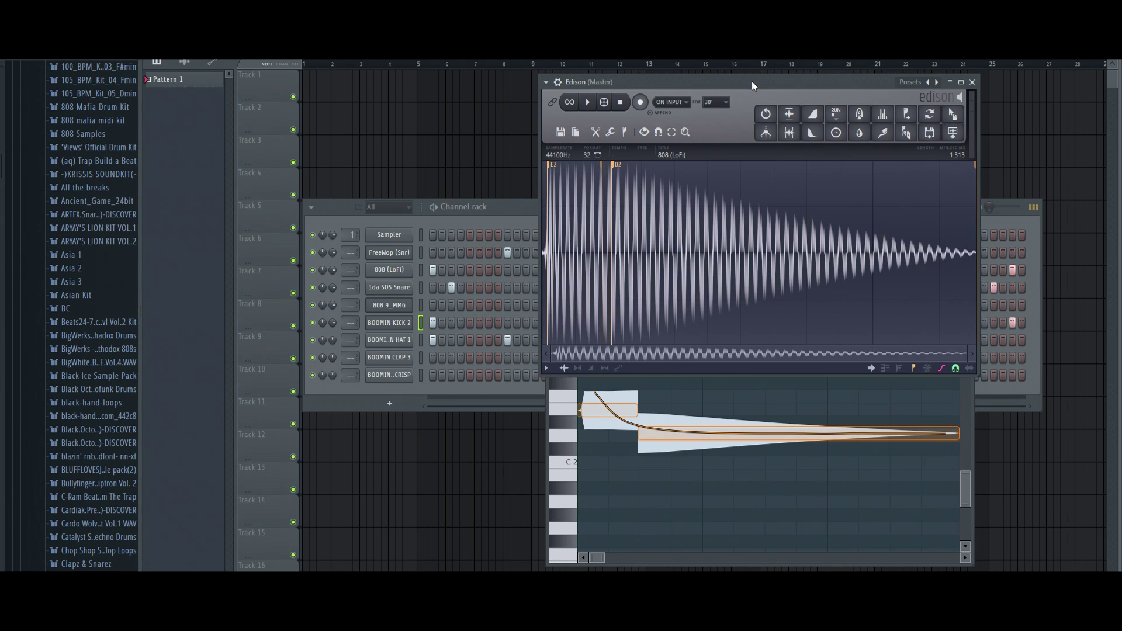
left_click_drag(761, 78, 940, 59)
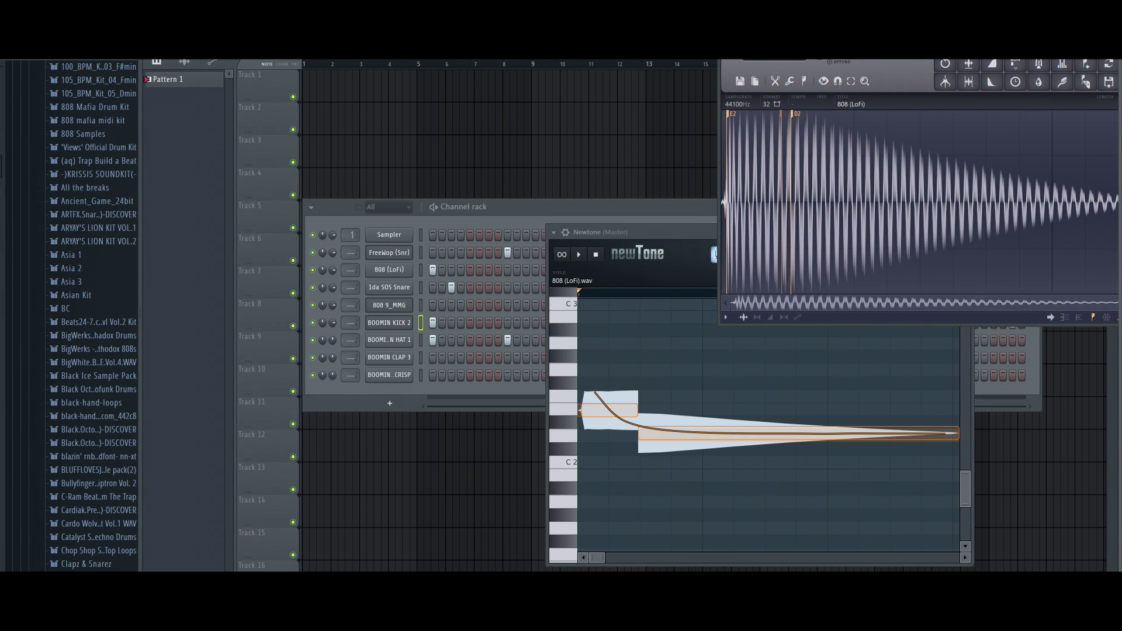
left_click_drag(661, 231, 417, 61)
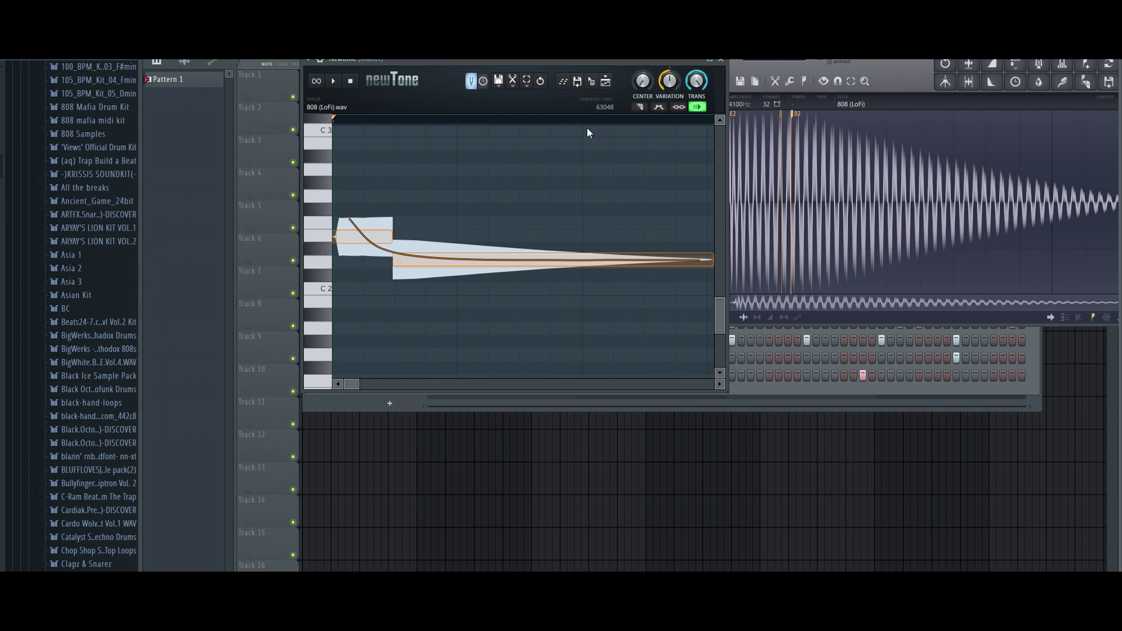
left_click_drag(618, 59, 606, 47)
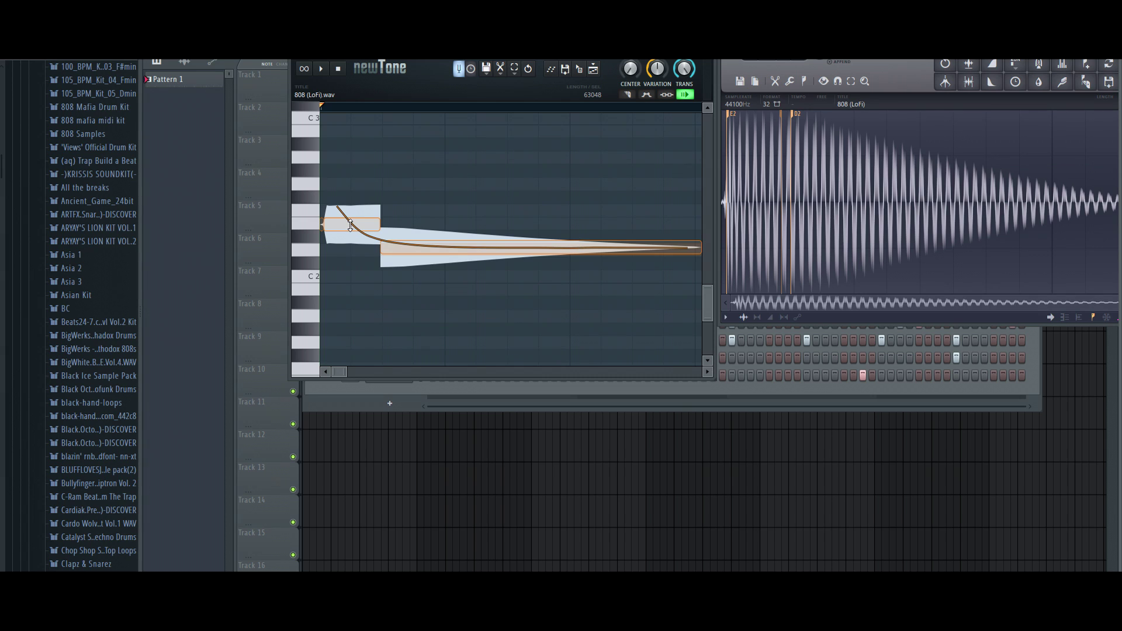
Move both pitch segments of the 808 sample to C2 in Newtone and preview the result.
left_click_drag(351, 226, 346, 275)
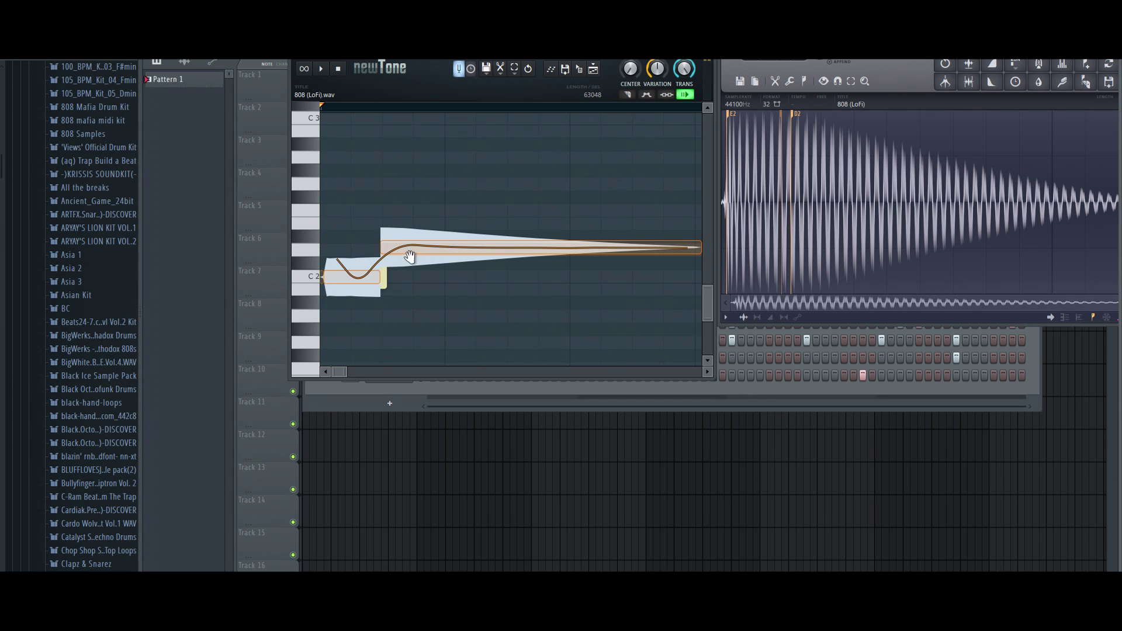
left_click_drag(508, 250, 508, 275)
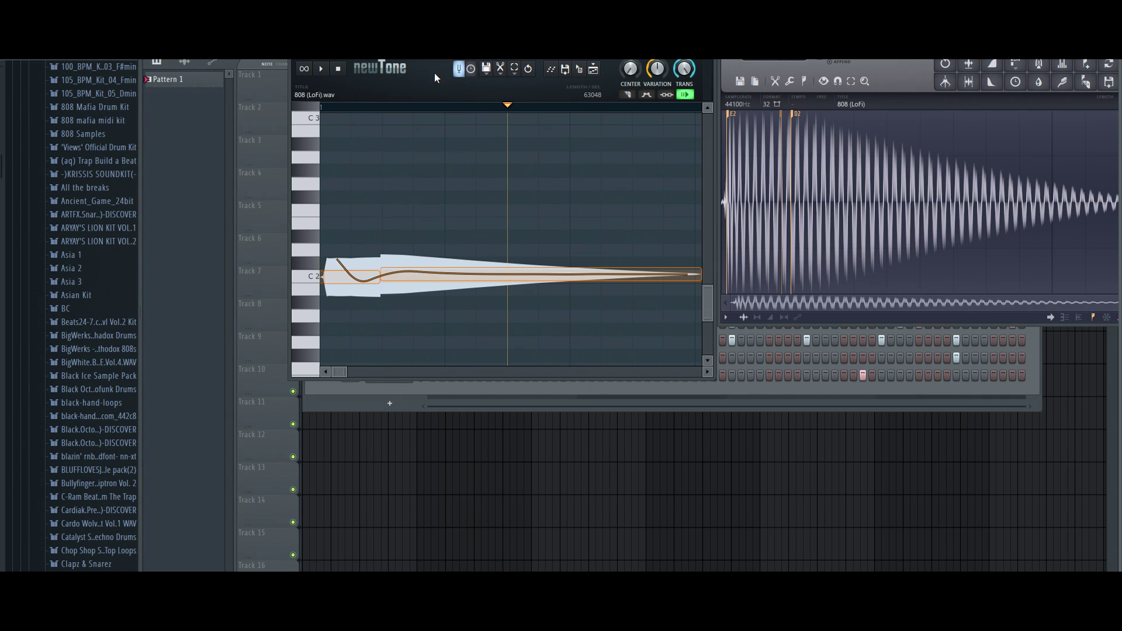
left_click(338, 69)
left_click(322, 69)
Raise the Center correction to maximum, lower the Variation to flatten the 808's pitch curve, and preview it.
left_click_drag(630, 68, 630, 58)
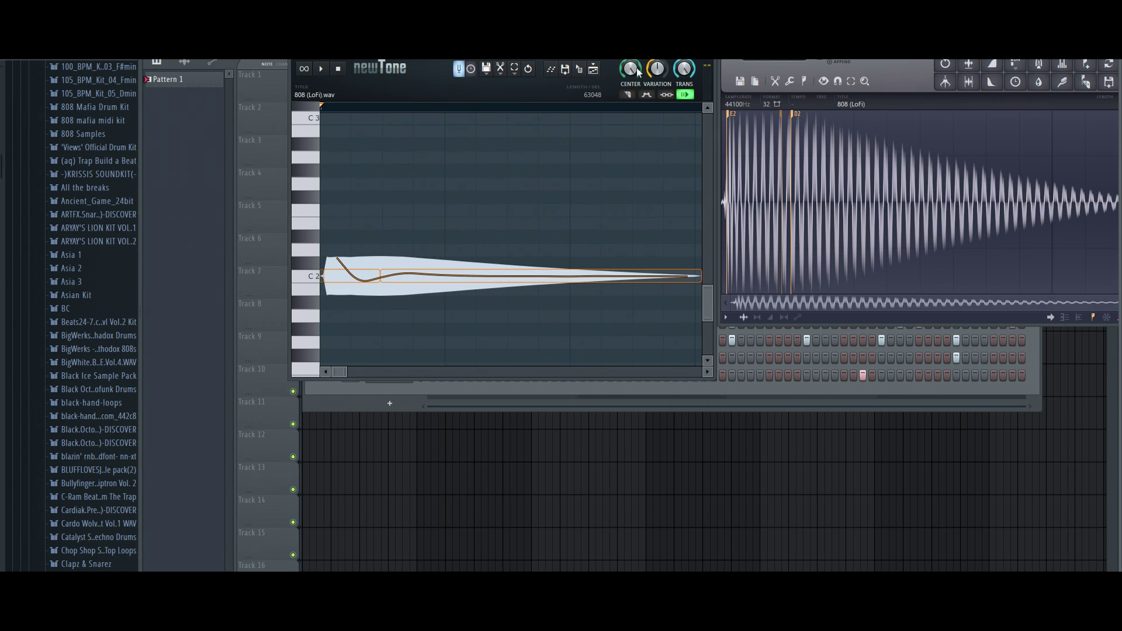
left_click(324, 69)
left_click_drag(678, 70, 656, 104)
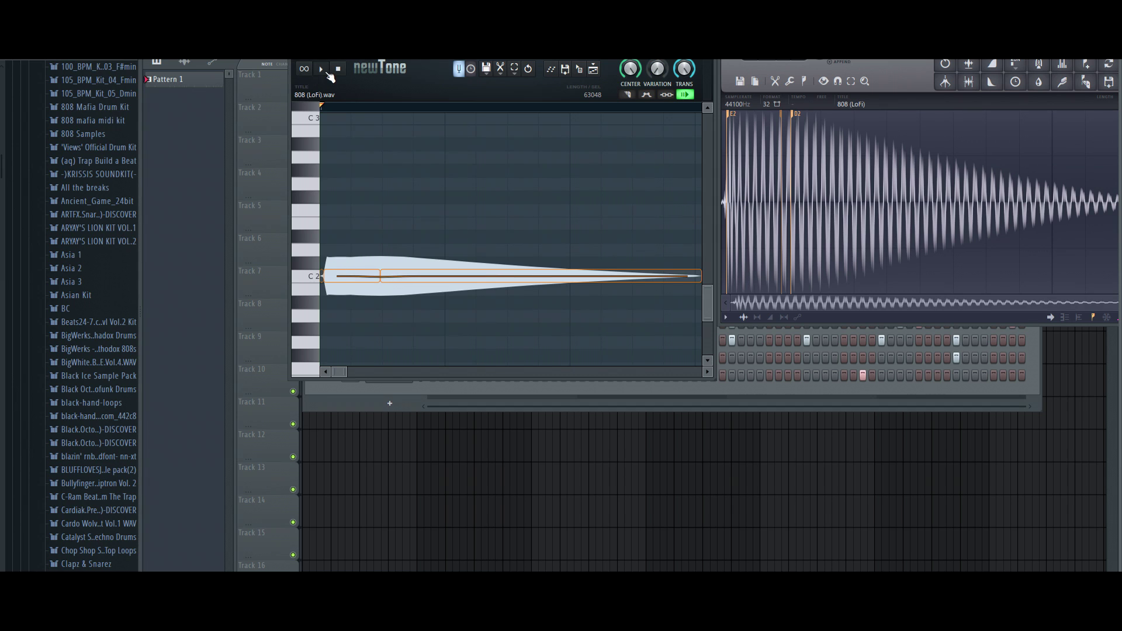
left_click(324, 72)
left_click(338, 72)
Try a higher pitch Variation on the 808 sample and preview it.
left_click_drag(669, 77, 669, 66)
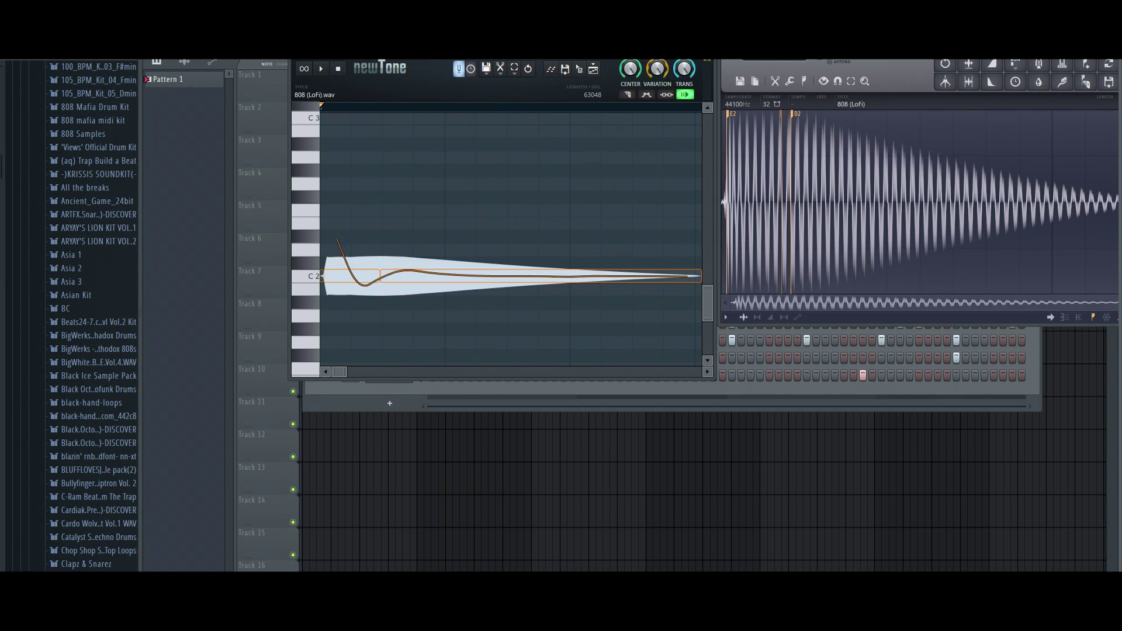
left_click(322, 70)
left_click(338, 69)
Flatten the pitch variation again and add the corrected 808 from Newtone as a new channel at the end of the channel rack.
left_click_drag(669, 73, 928, 64)
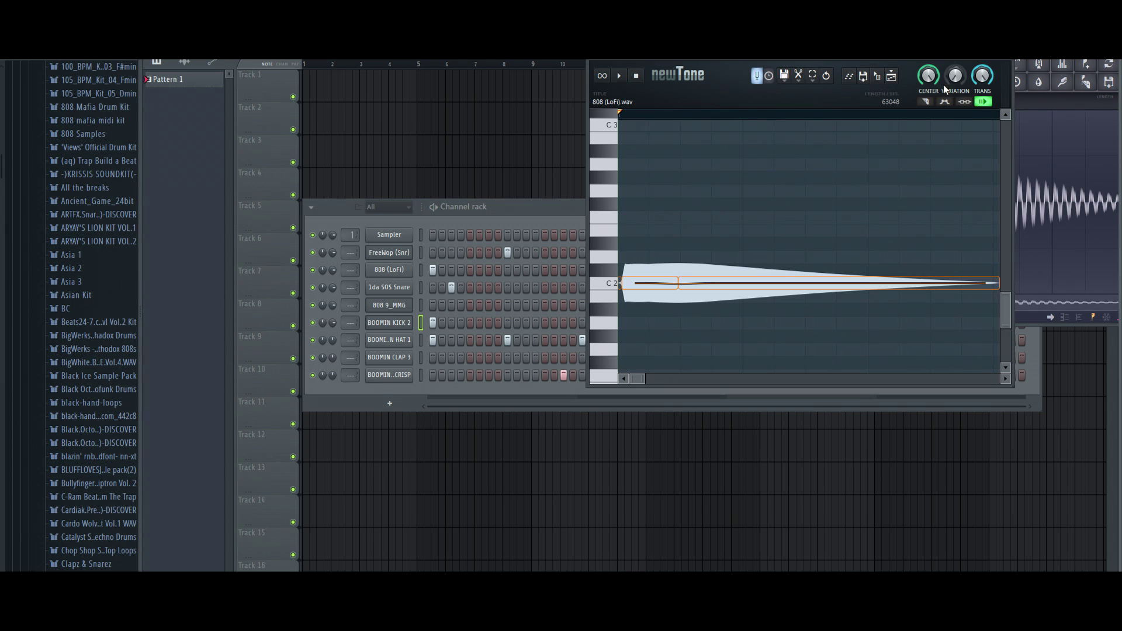
left_click(880, 78)
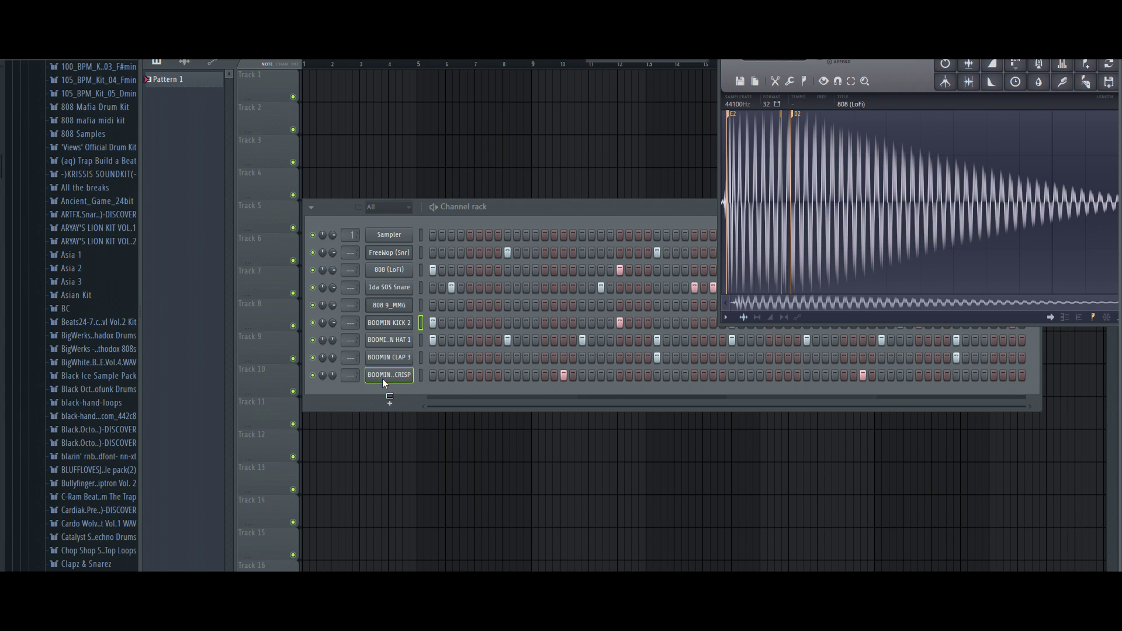
left_click_drag(385, 386, 385, 390)
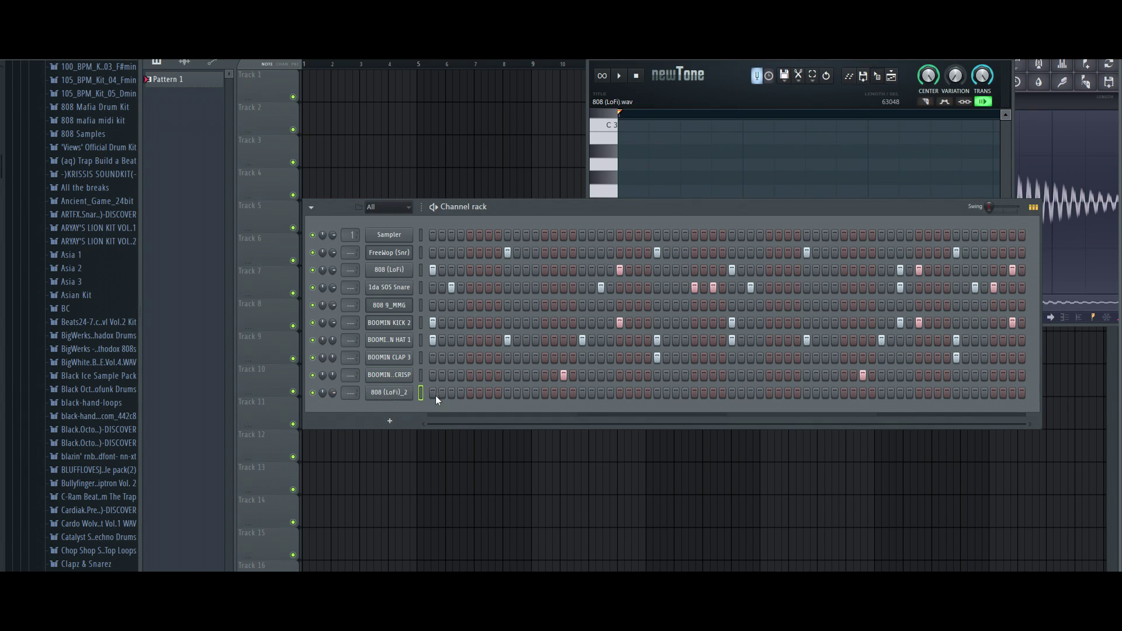
Open the piano roll of the 808 (LoFi)_2 channel and audition several notes around C6.
right_click(399, 395)
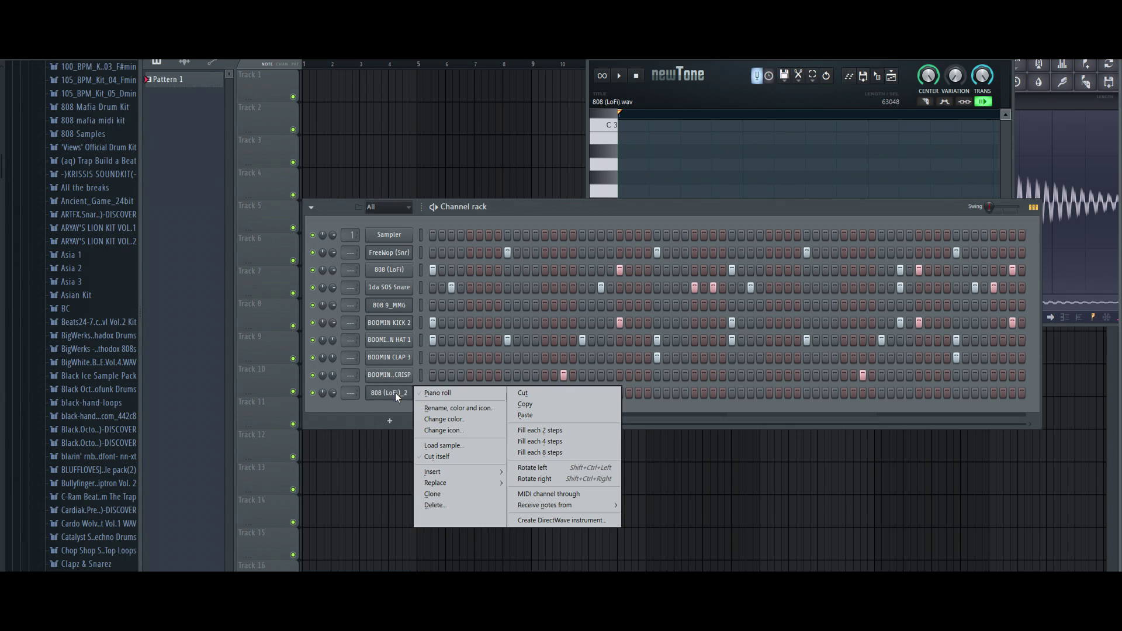
left_click(440, 394)
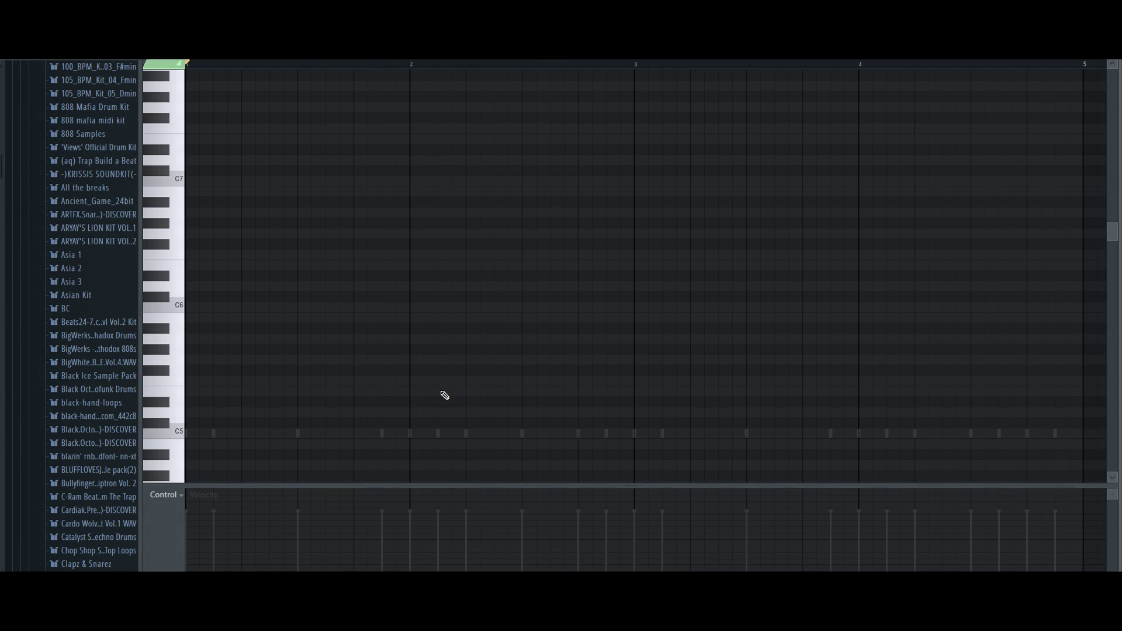
left_click(182, 314)
left_click(177, 284)
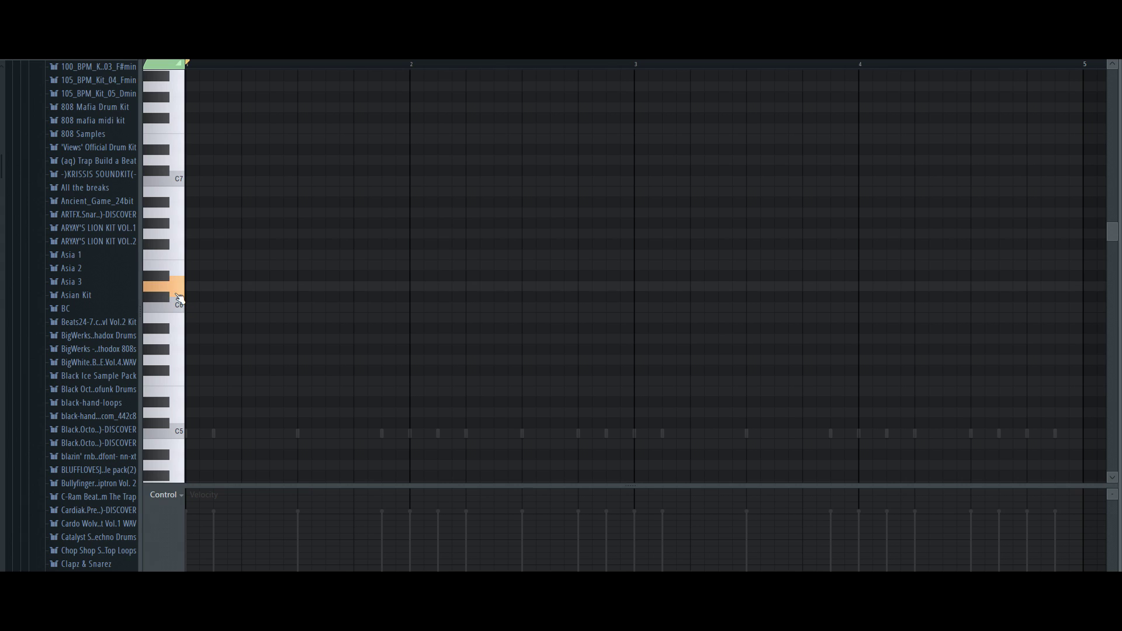
left_click(178, 266)
left_click(181, 241)
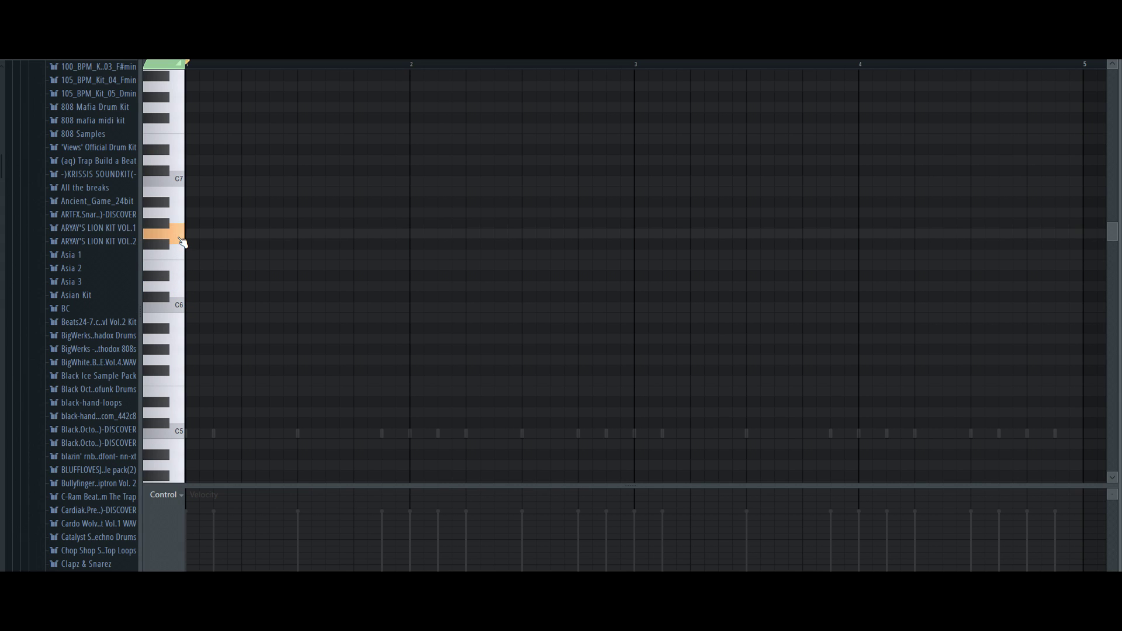
left_click(182, 217)
scroll(188, 318, "down", 2)
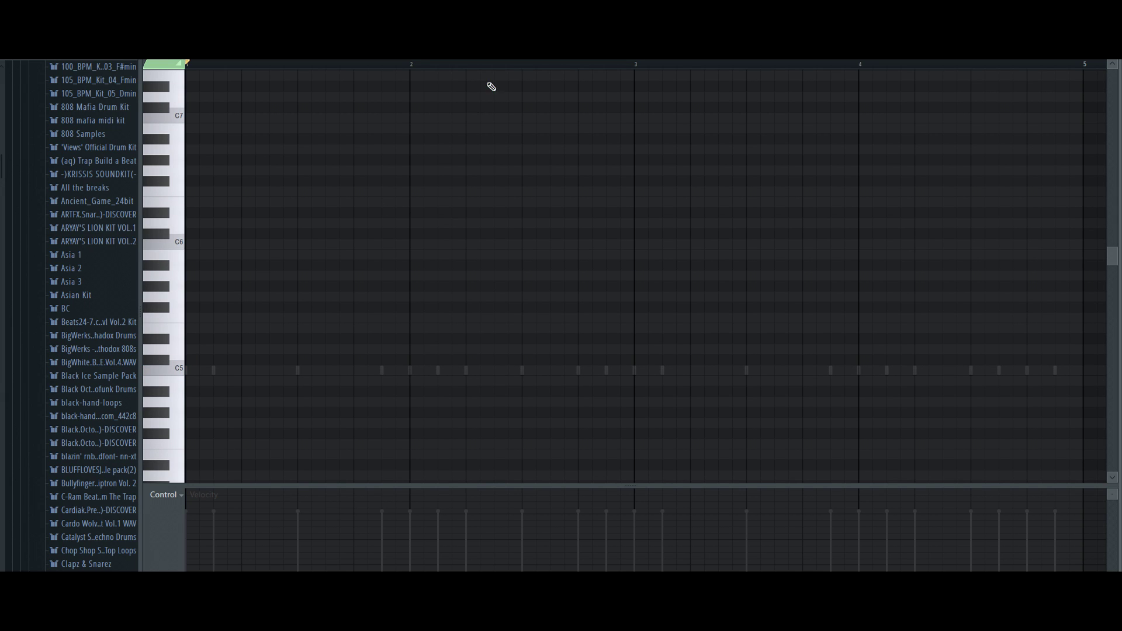
Open the 808 (LoFi)_2 channel's sampler and bring up its root note and miscellaneous settings.
key("F6")
left_click(385, 393)
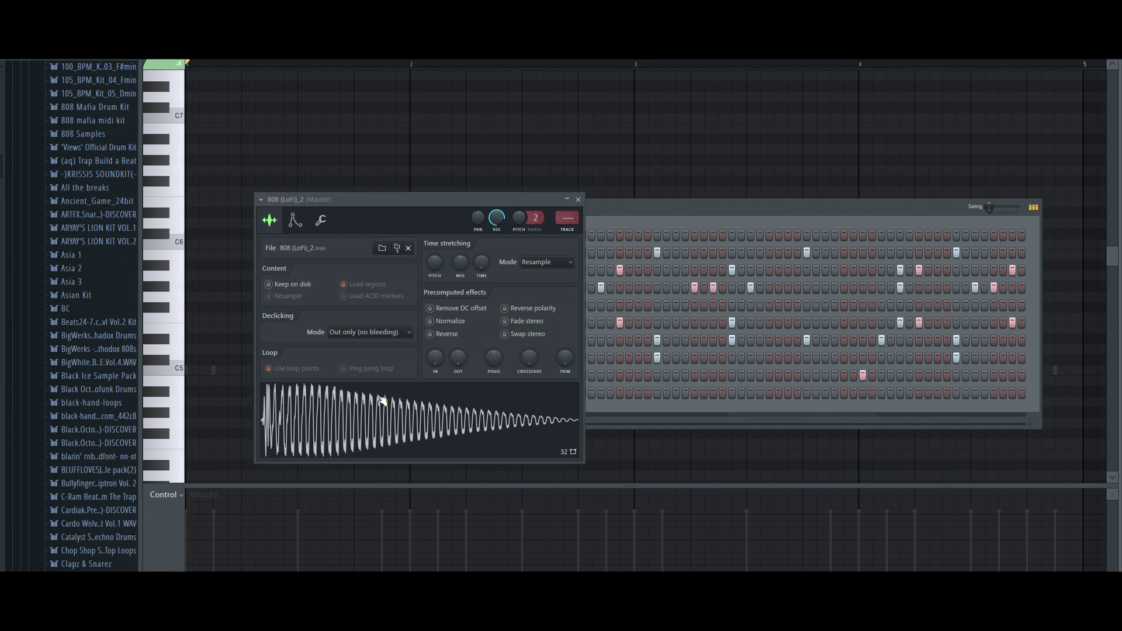
left_click(296, 220)
left_click(320, 220)
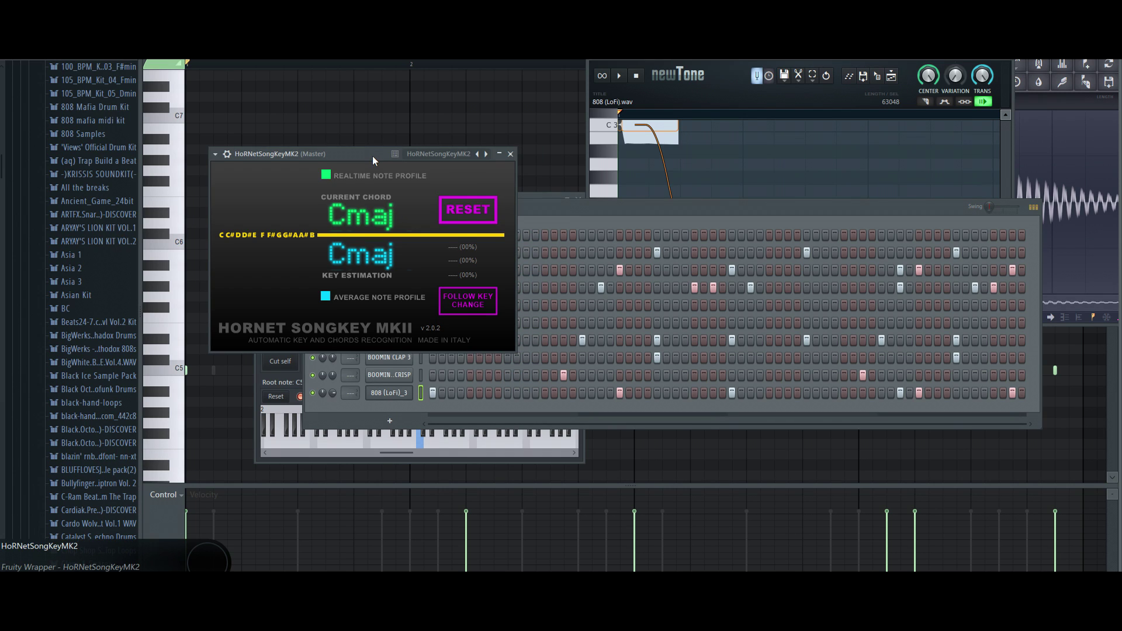
Move the HoRNet SongKey window clear of the channel rack and play the full pattern to analyse its key.
left_click_drag(373, 156, 756, 32)
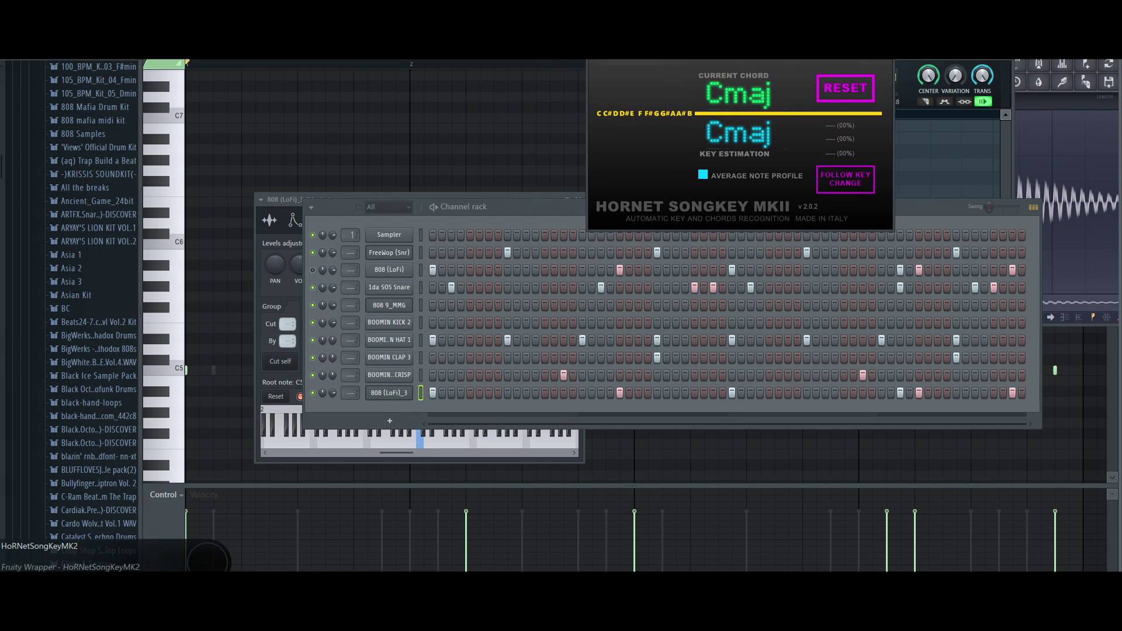
key("space")
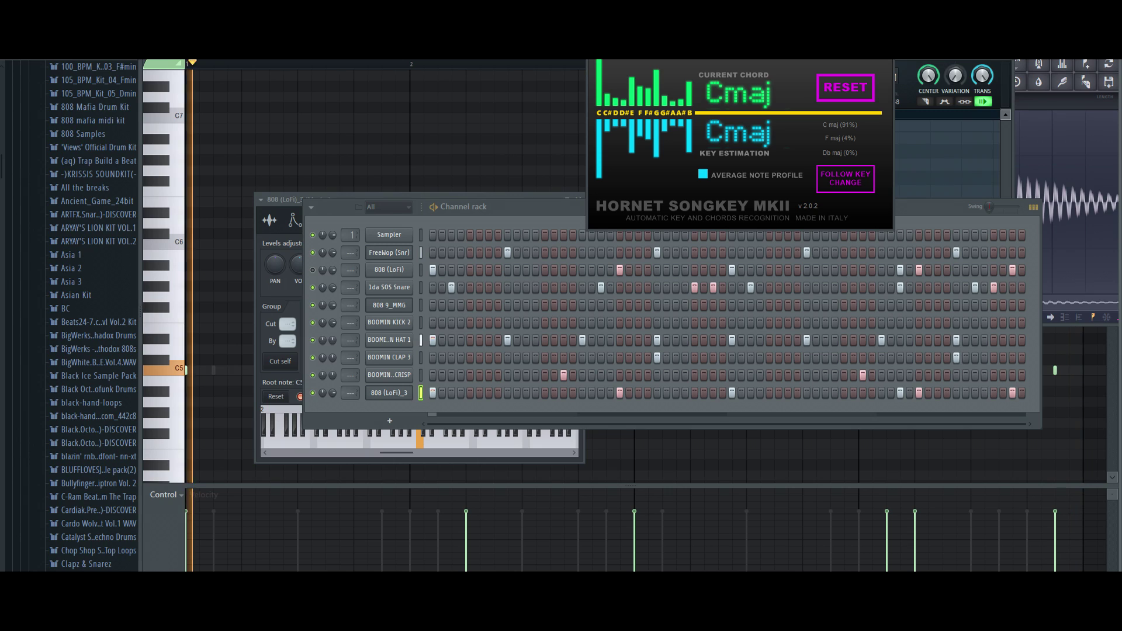
key("space")
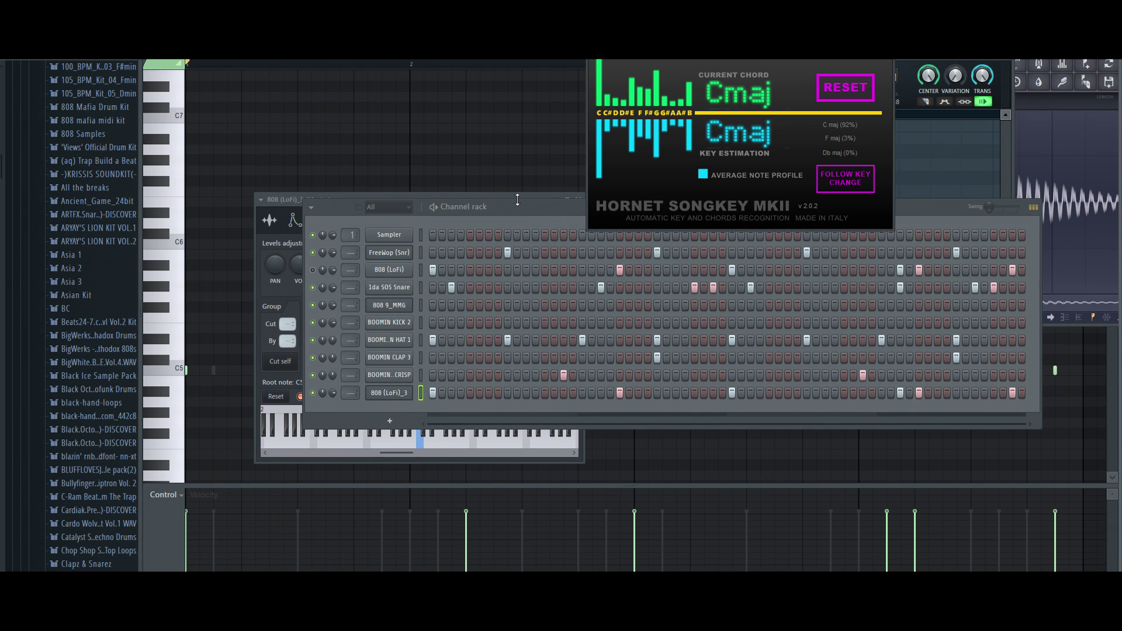
Solo the 808 (LoFi)_3 channel and play the pattern so SongKey analyses only the corrected 808.
right_click(312, 393)
left_click(320, 400)
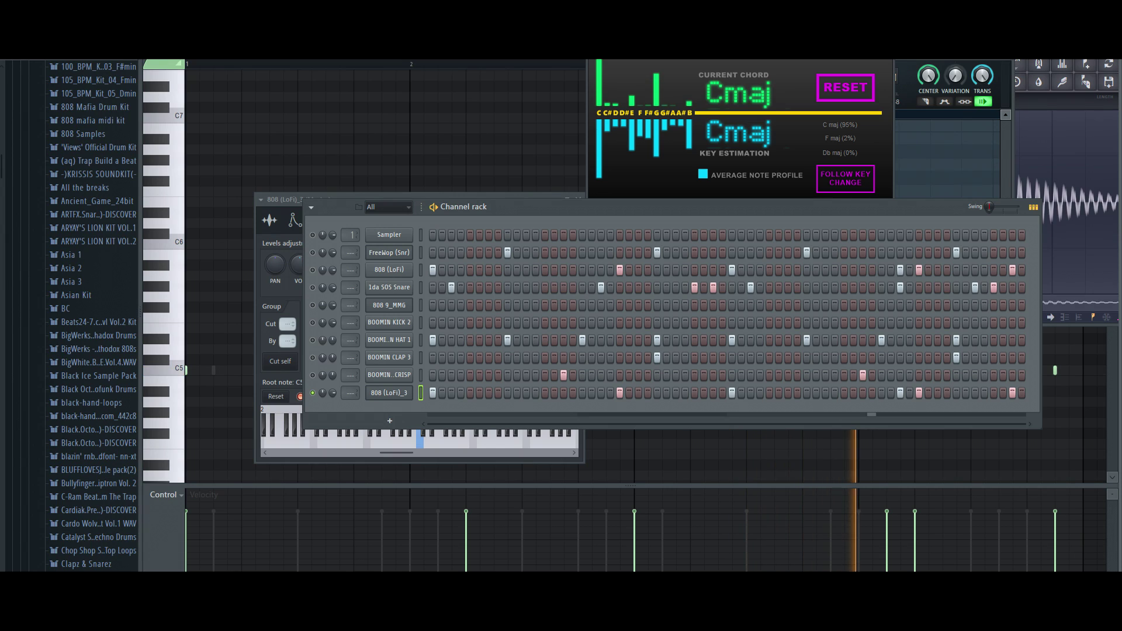
key("space")
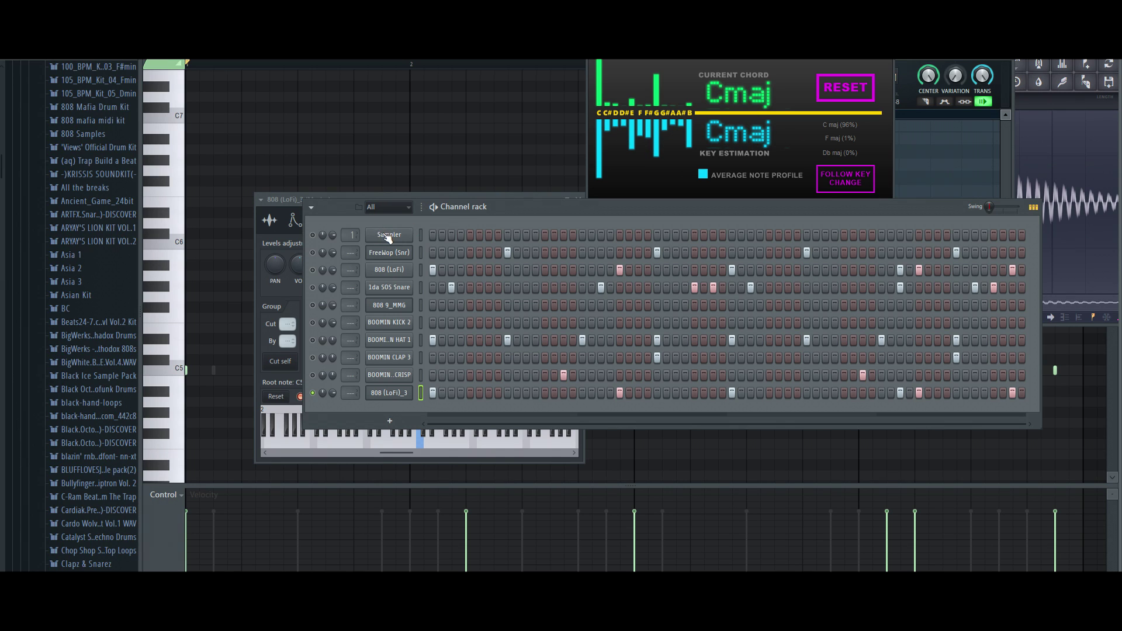
Look through the melodic scale stamps in the Sampler channel's piano roll and return to the channel rack.
right_click(411, 227)
left_click(431, 232)
right_click(455, 234)
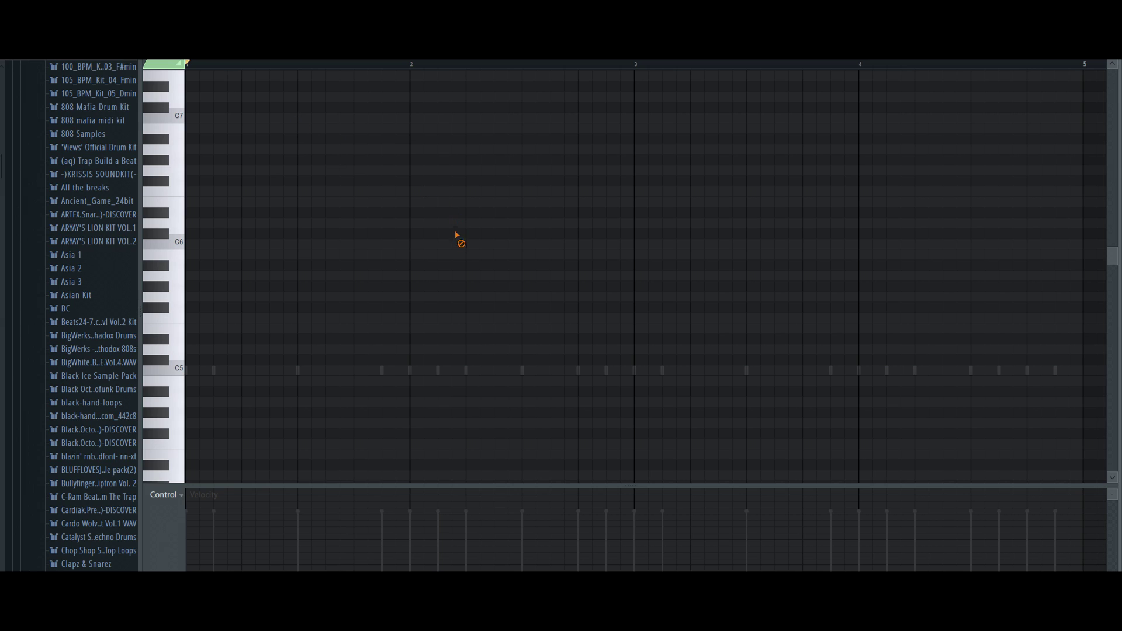
left_click(187, 48)
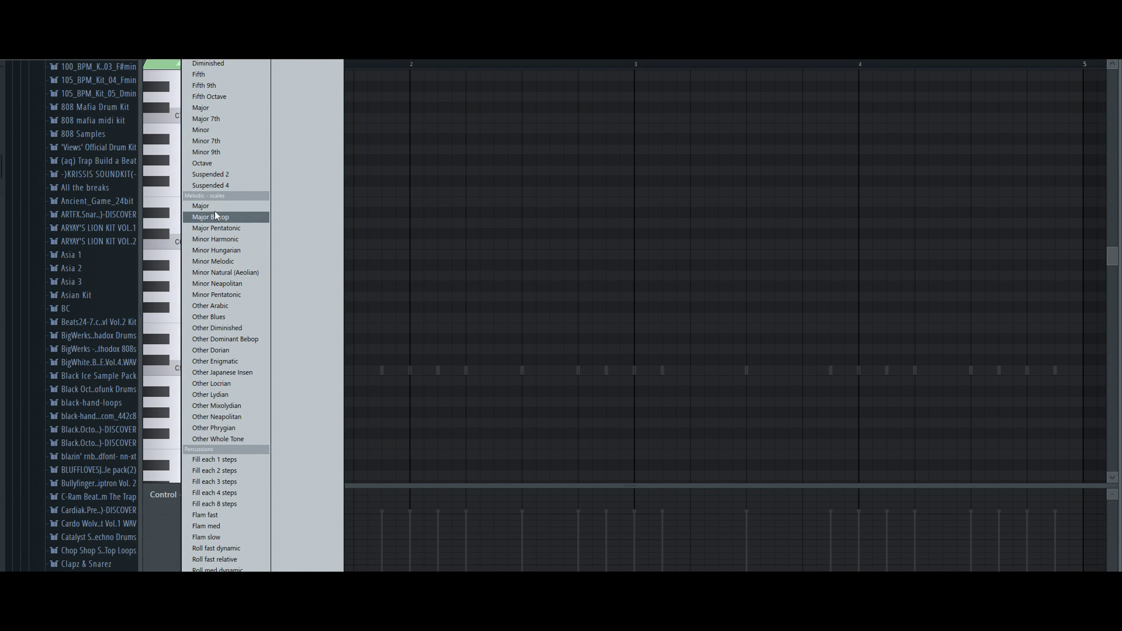
left_click(586, 50)
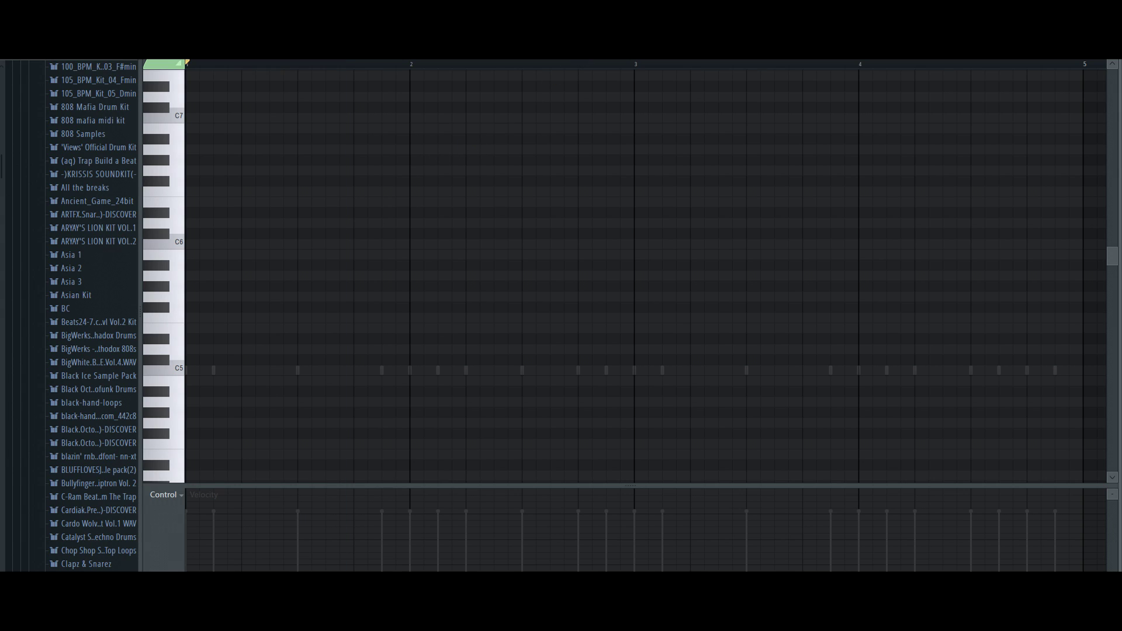
key("F6")
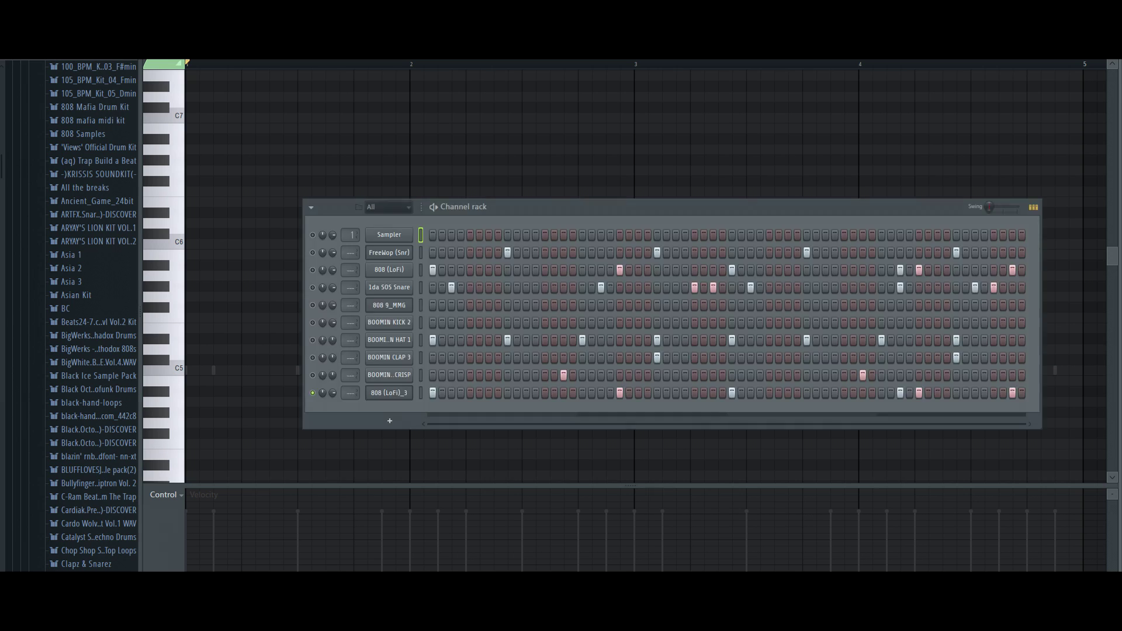